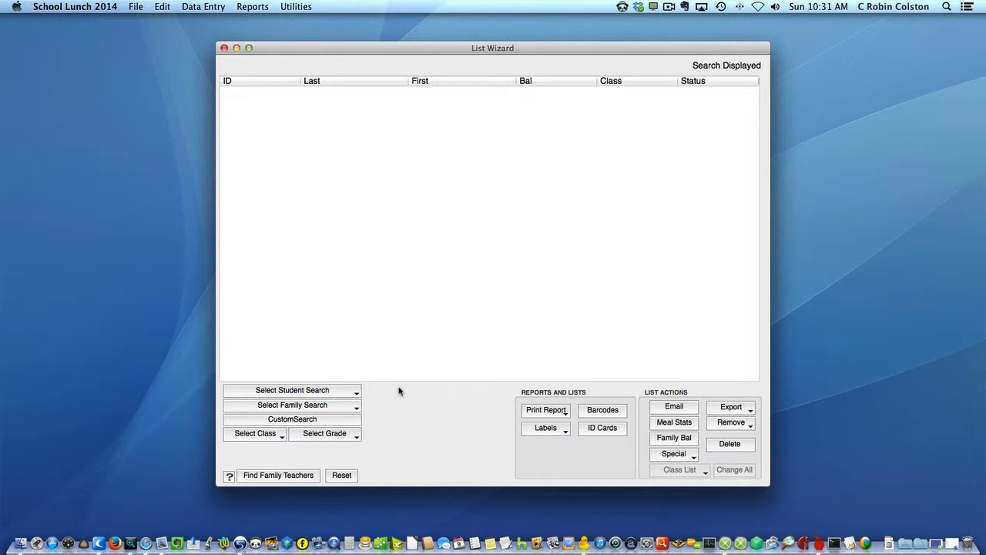
List all student accounts that have an email address.
left_click(357, 394)
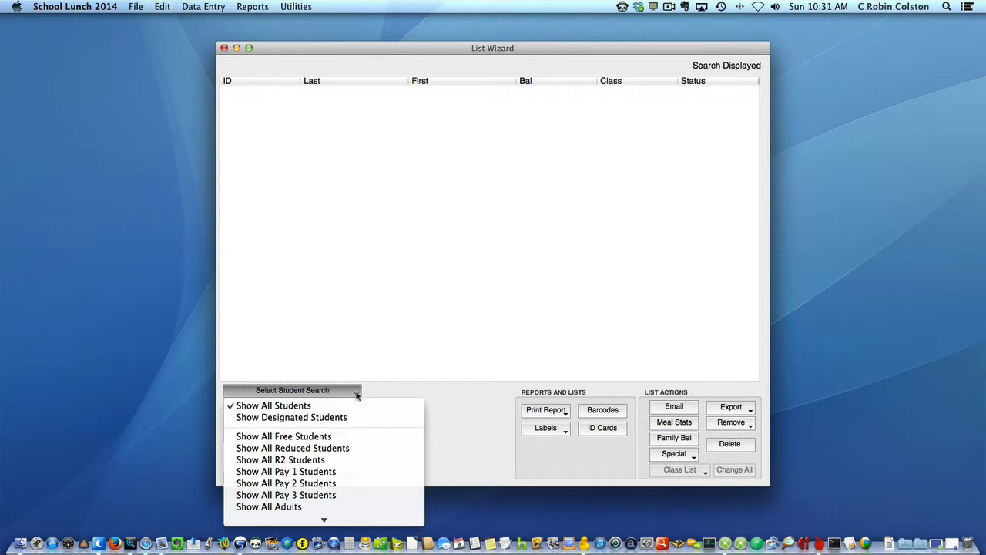
mouse_move(377, 521)
left_click(360, 449)
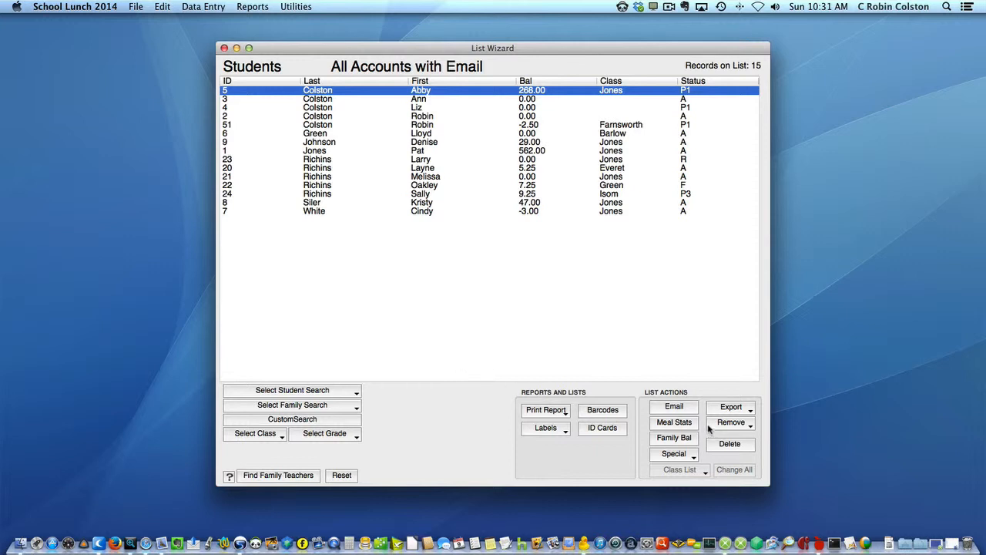
Remove accounts with Balance>=10 and all Free Accounts from the student list.
left_click(751, 427)
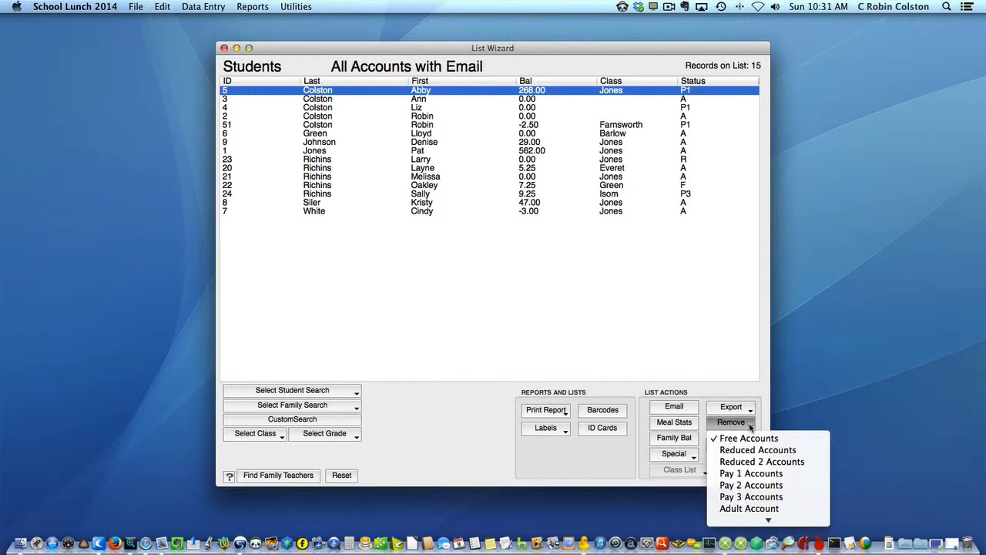
mouse_move(768, 519)
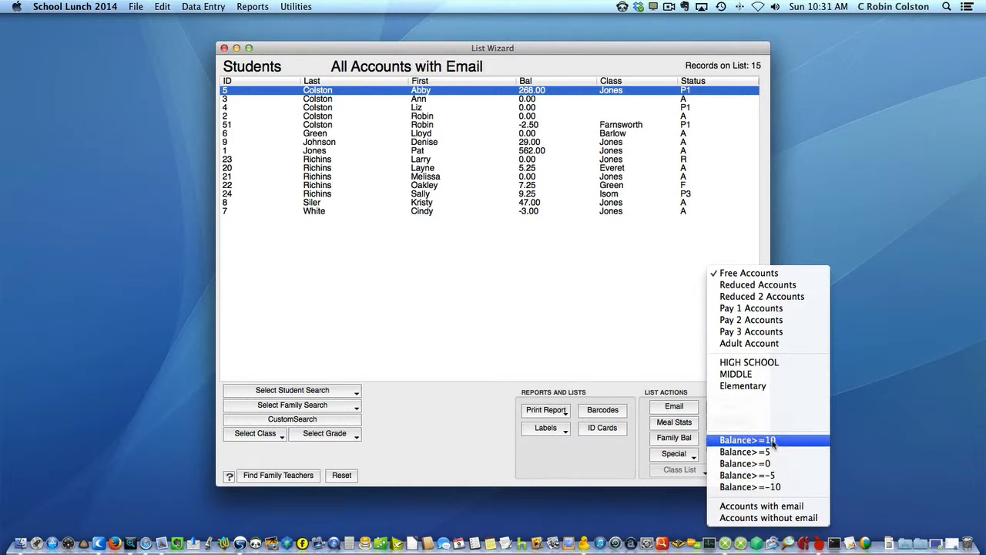
left_click(773, 440)
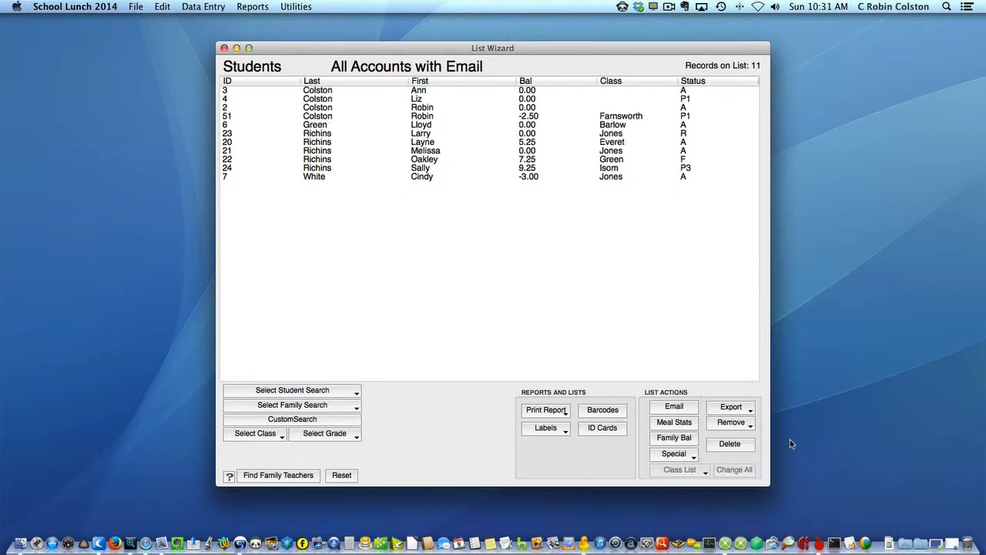
left_click(746, 424)
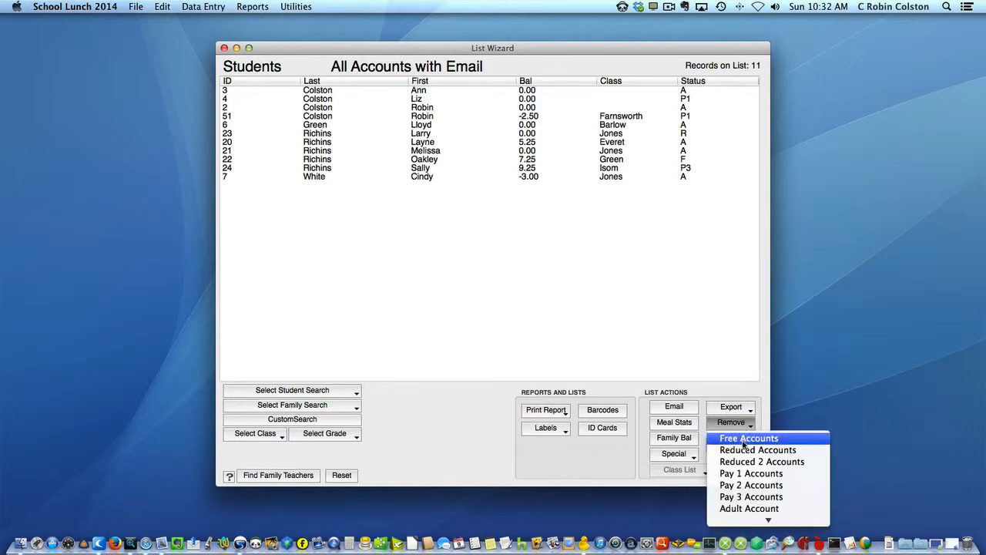
left_click(744, 438)
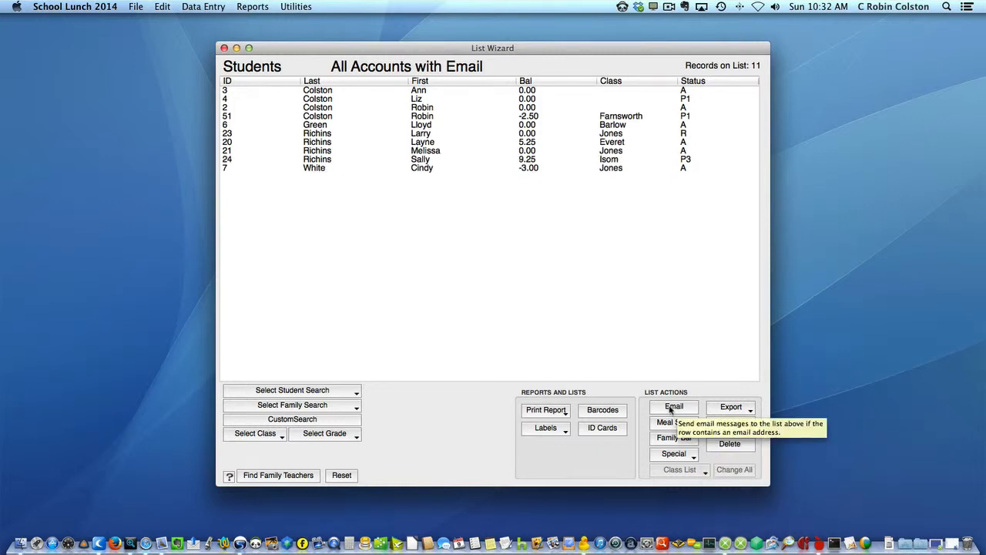
Start an email to the listed accounts and load the Delinquent Letter.
left_click(672, 408)
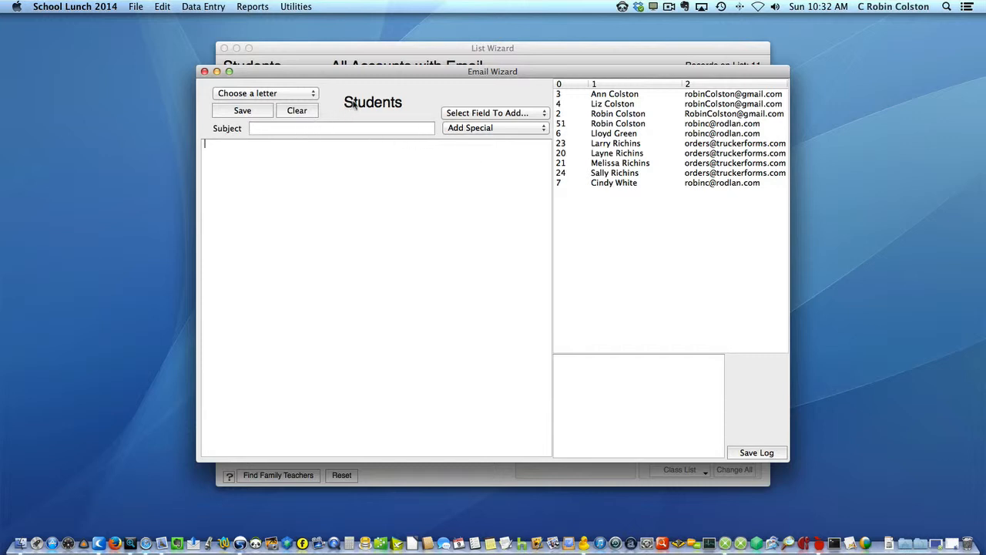
left_click(312, 96)
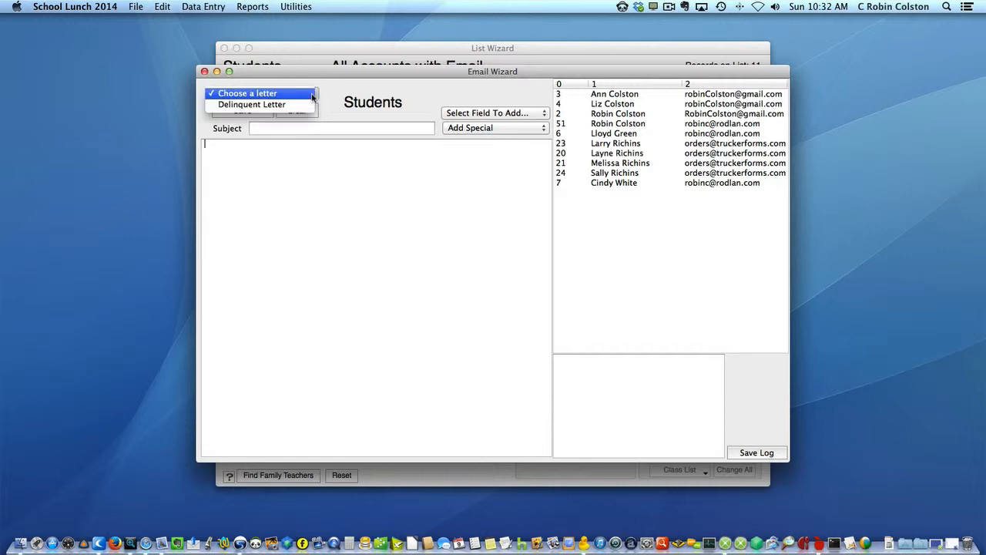
left_click(300, 106)
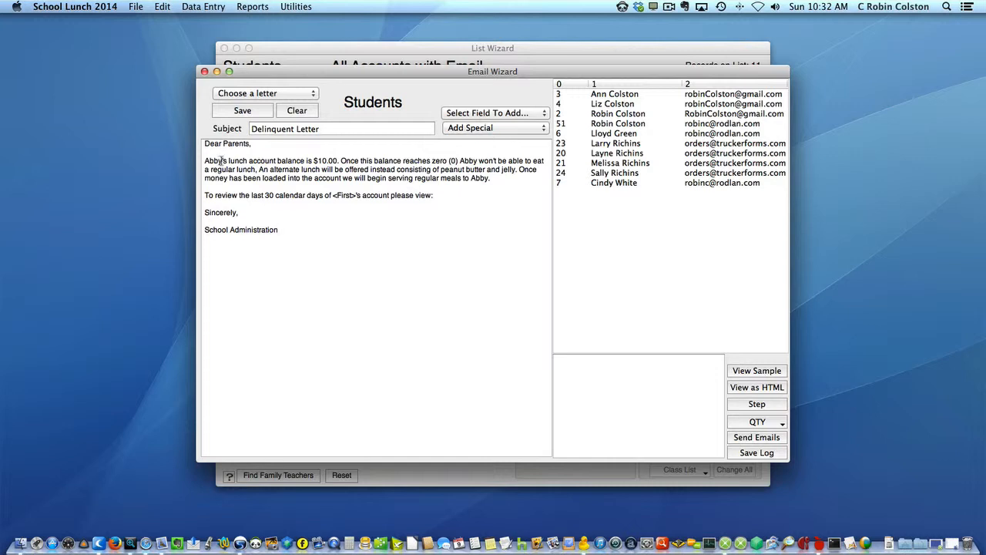
In the letter's opening sentence, replace the student's name with the First field and the amount 10.00 with the Balance field.
left_click_drag(224, 160, 194, 160)
left_click(540, 113)
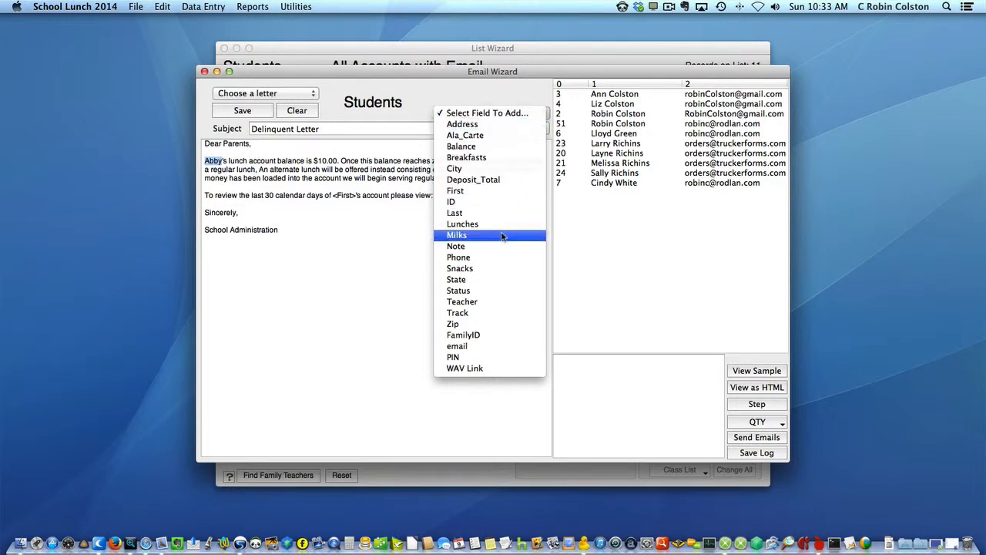
left_click(485, 193)
left_click(496, 112)
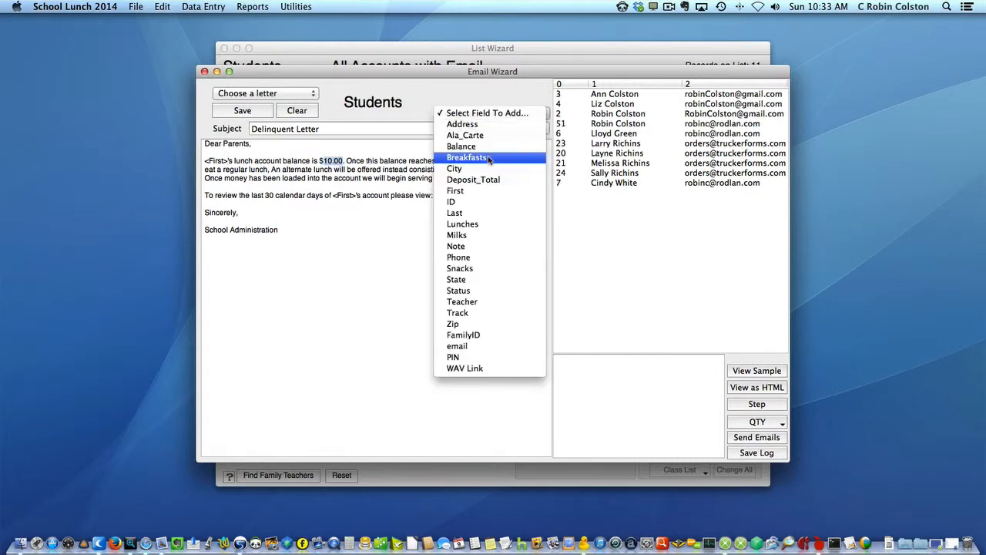
left_click(489, 146)
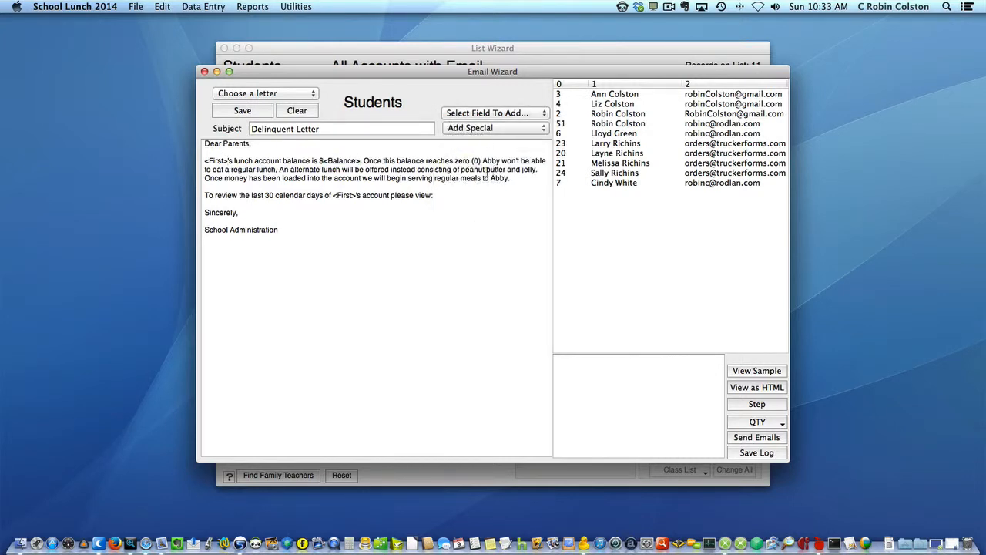
Replace the two remaining typed student names in the letter's main paragraph with the First field.
left_click_drag(501, 160, 482, 162)
left_click(509, 114)
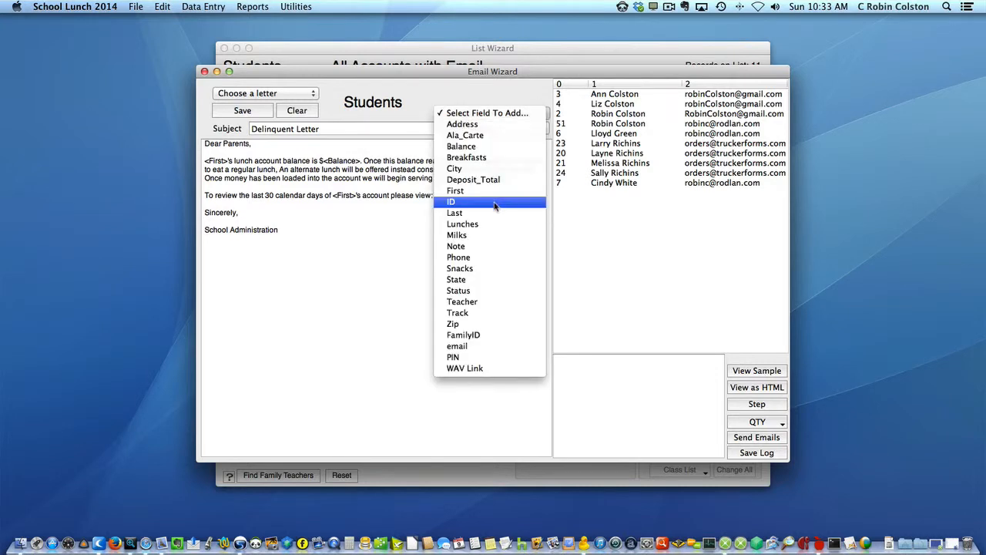
left_click(494, 191)
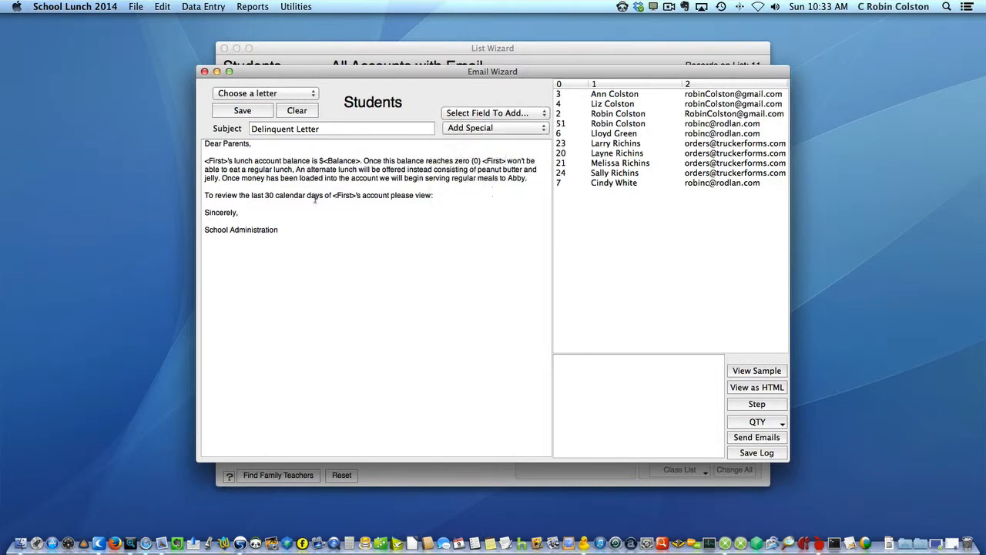
double_click(515, 178)
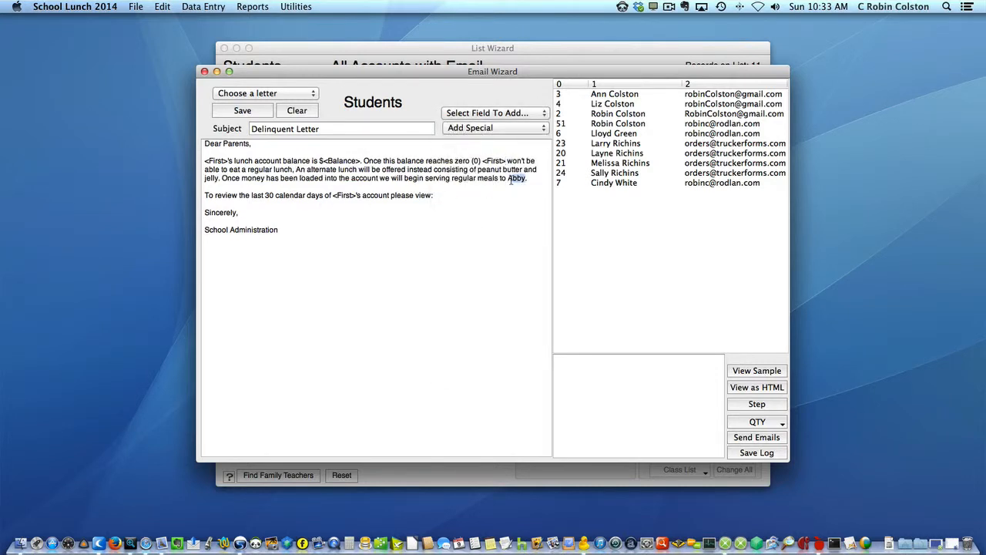
left_click(529, 113)
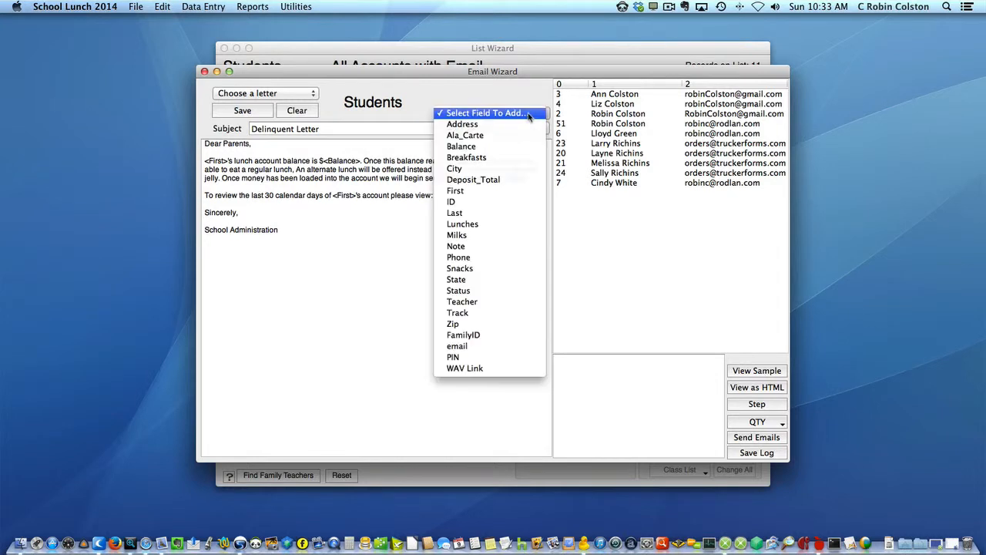
left_click(474, 191)
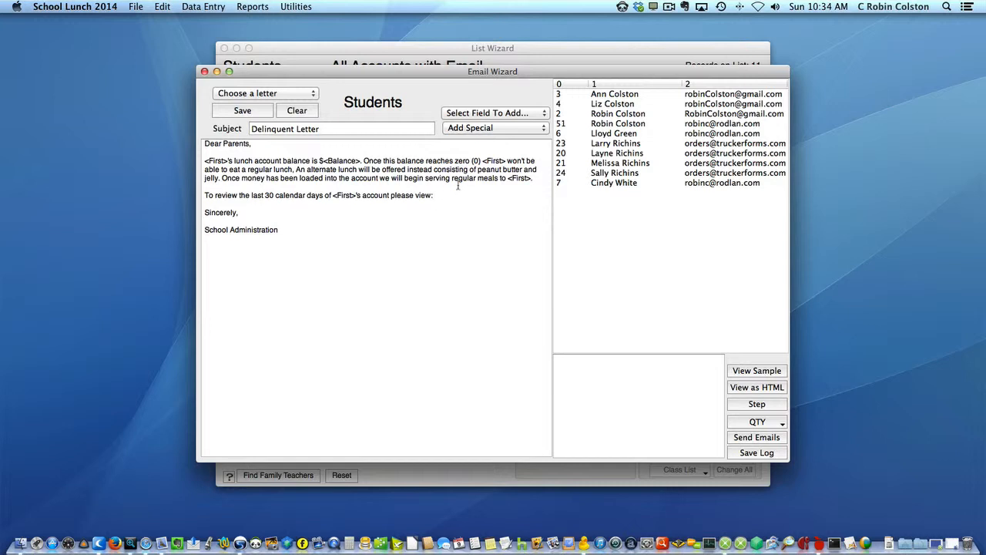
Add the WAV Link field after "please view:" and save the letter.
left_click(545, 113)
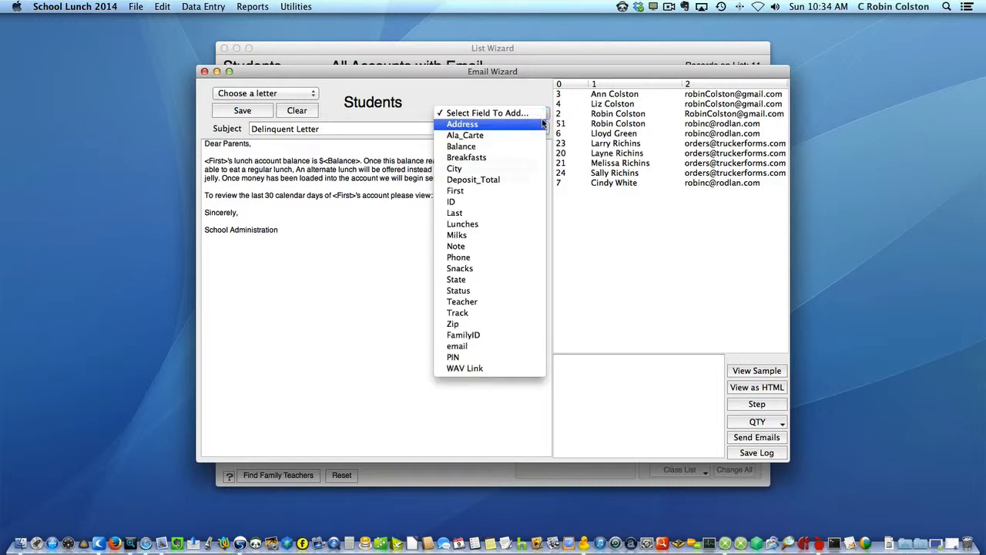
left_click(503, 370)
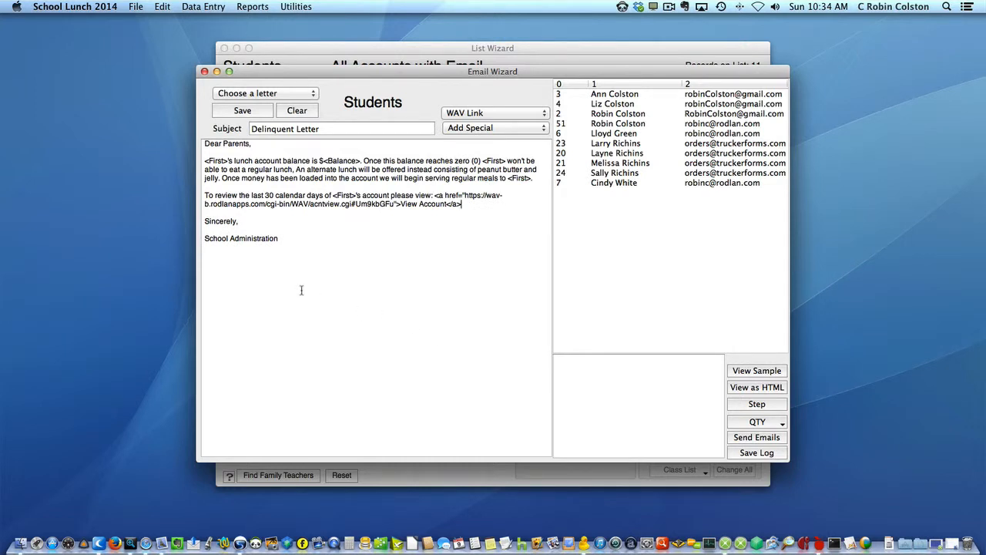
left_click(255, 111)
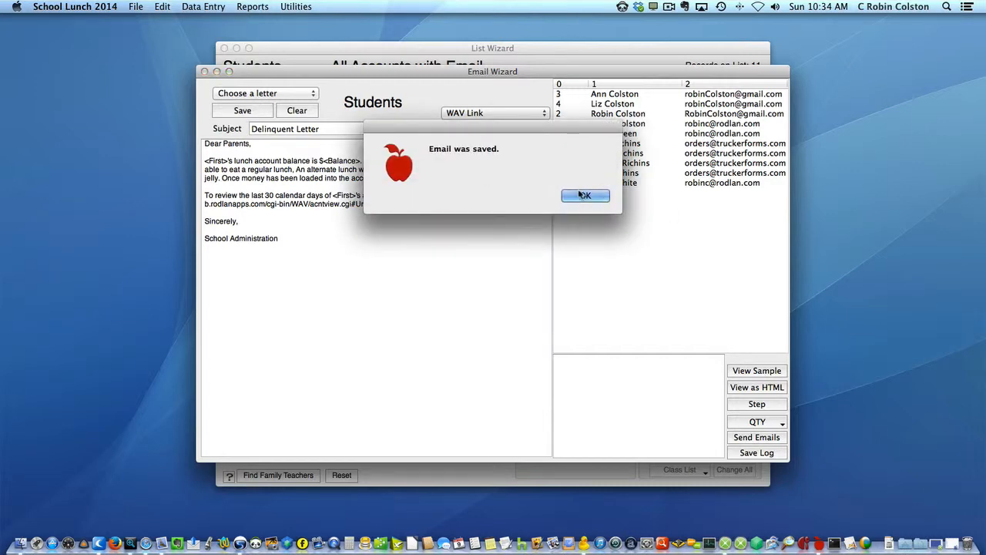
left_click(584, 195)
Reload the Delinquent Letter and enclose $<Balance> in Start Bold and End Bold tags.
left_click(301, 93)
left_click(287, 108)
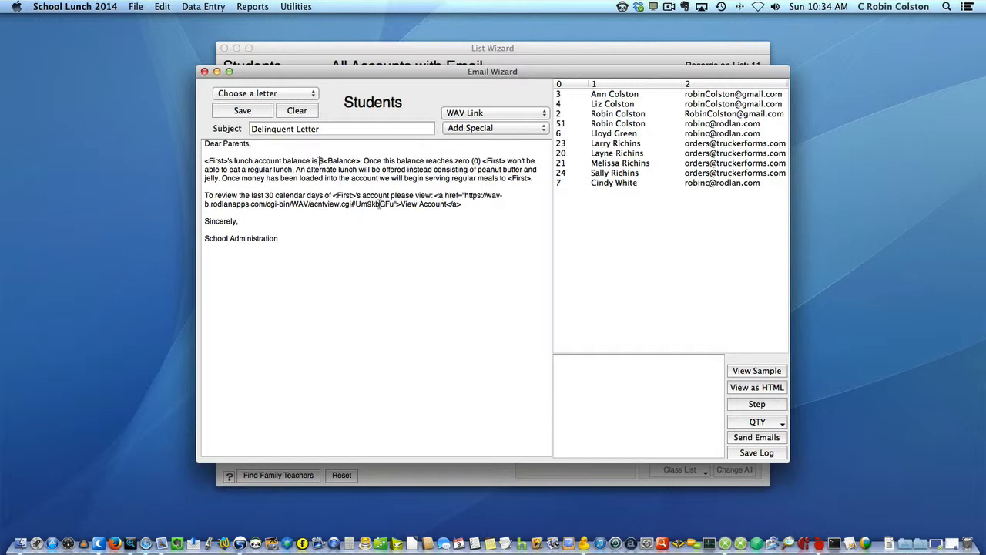
left_click(527, 128)
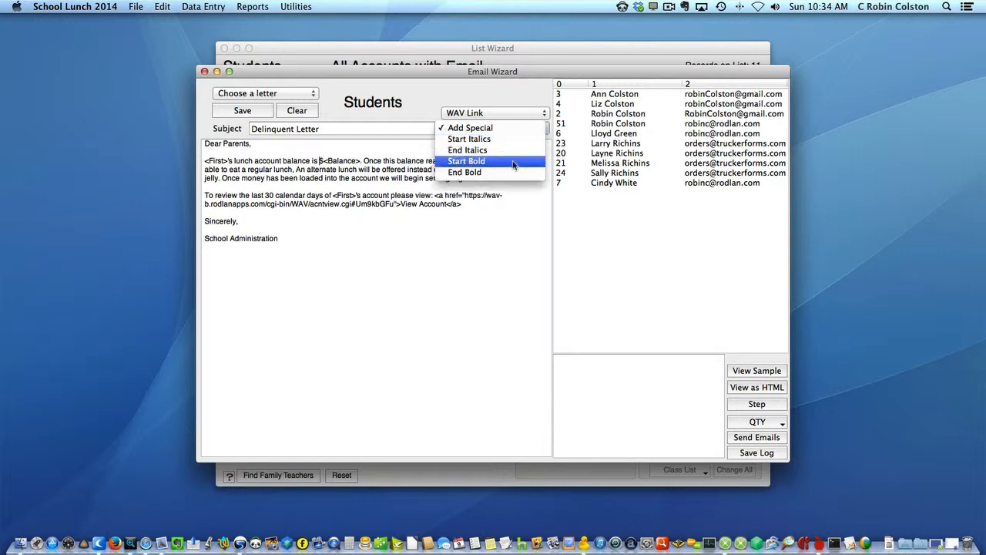
left_click(467, 161)
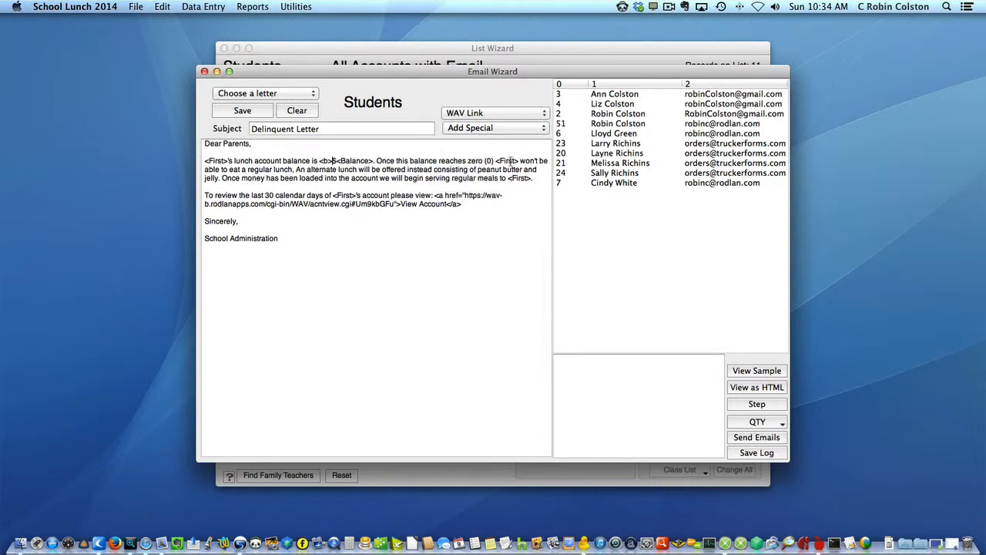
left_click(374, 161)
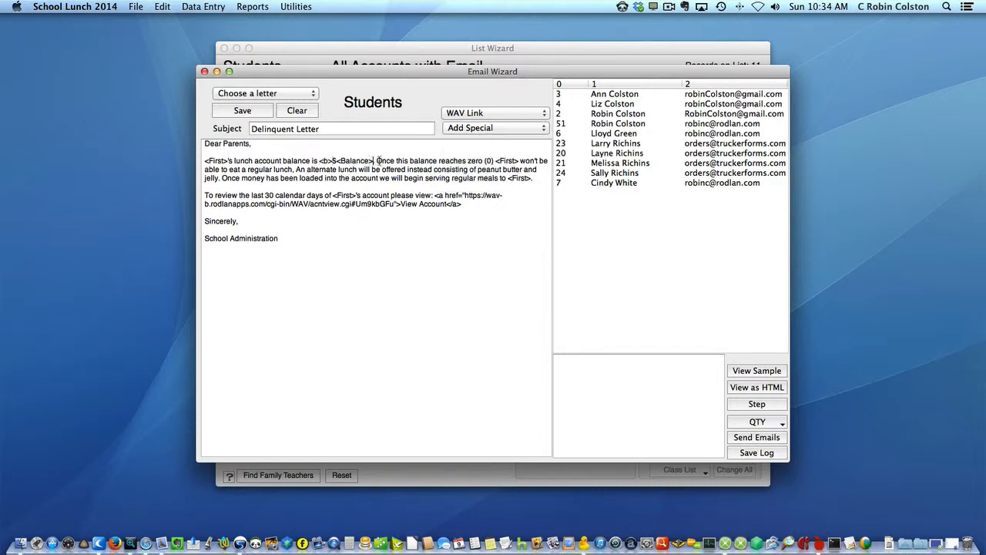
left_click(512, 129)
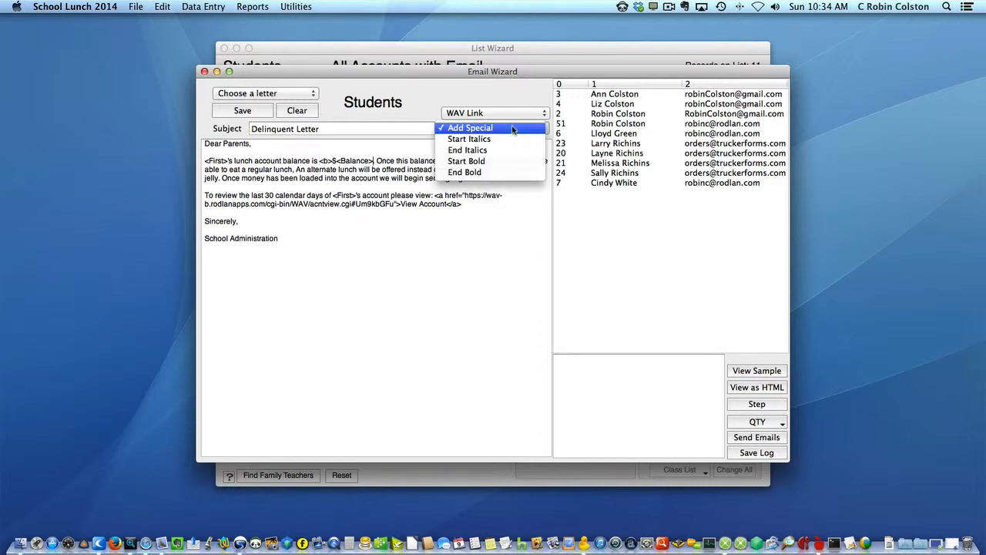
left_click(508, 172)
Save the edited letter and load the Delinquent Letter again.
left_click(236, 113)
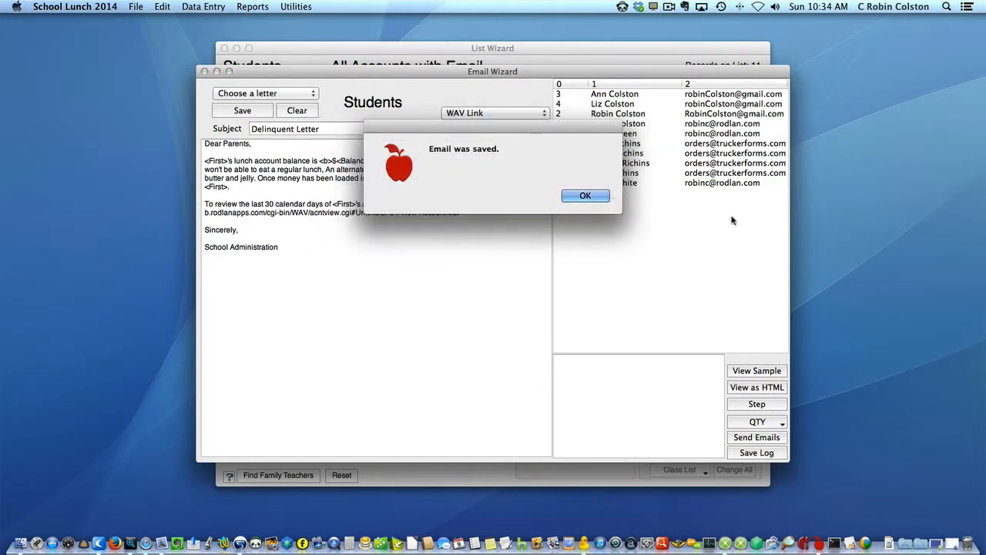
key("Return")
left_click(262, 93)
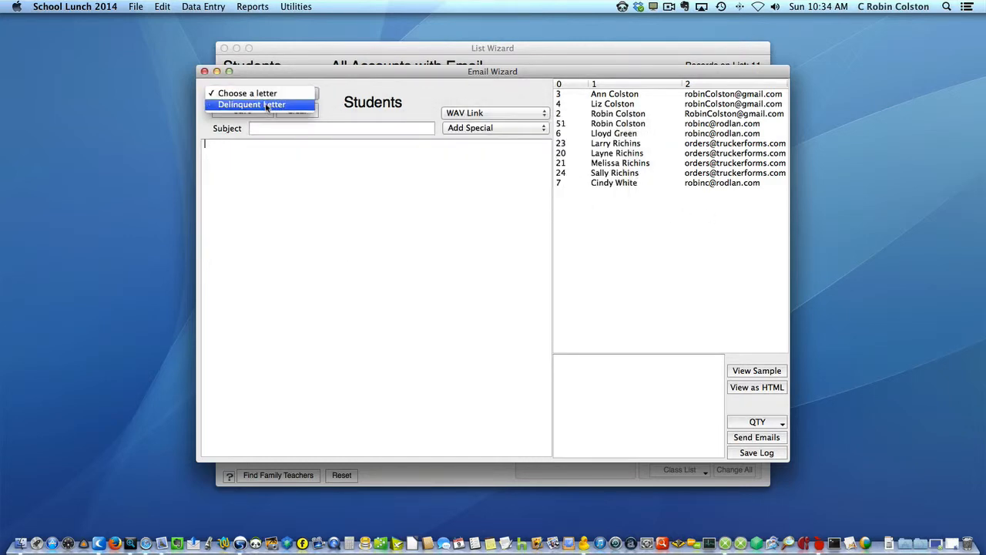
left_click(262, 105)
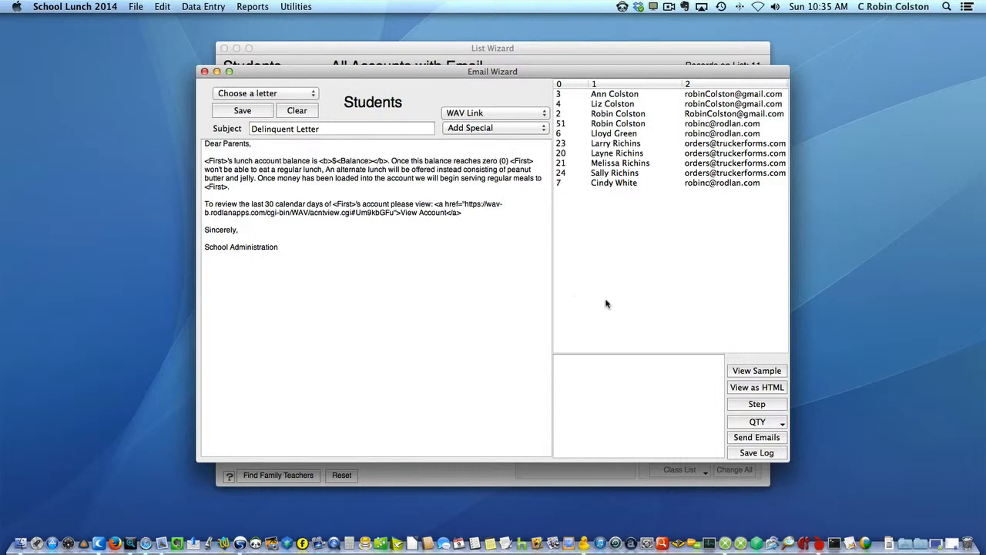
Preview a merged sample of the letter, view it as HTML, and close the preview.
left_click(769, 371)
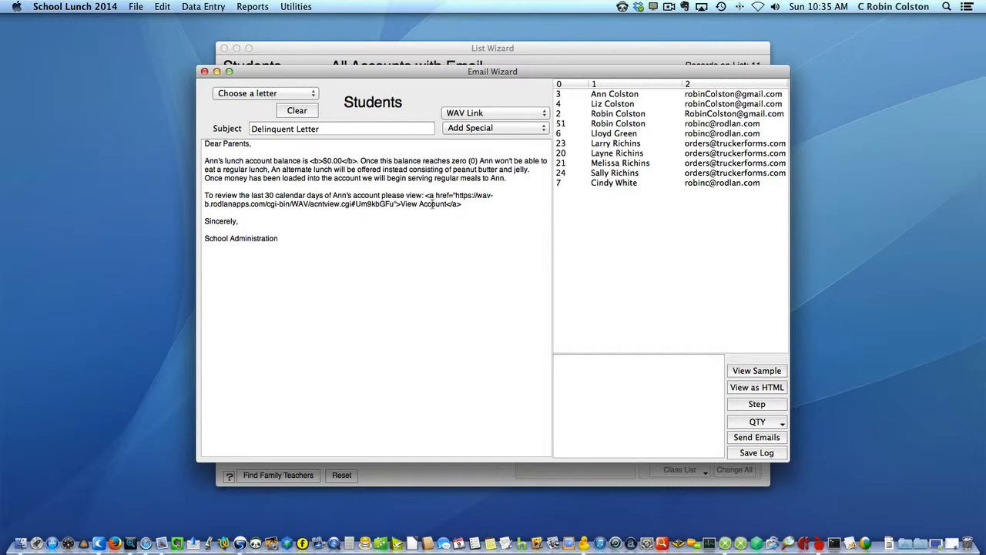
left_click(748, 388)
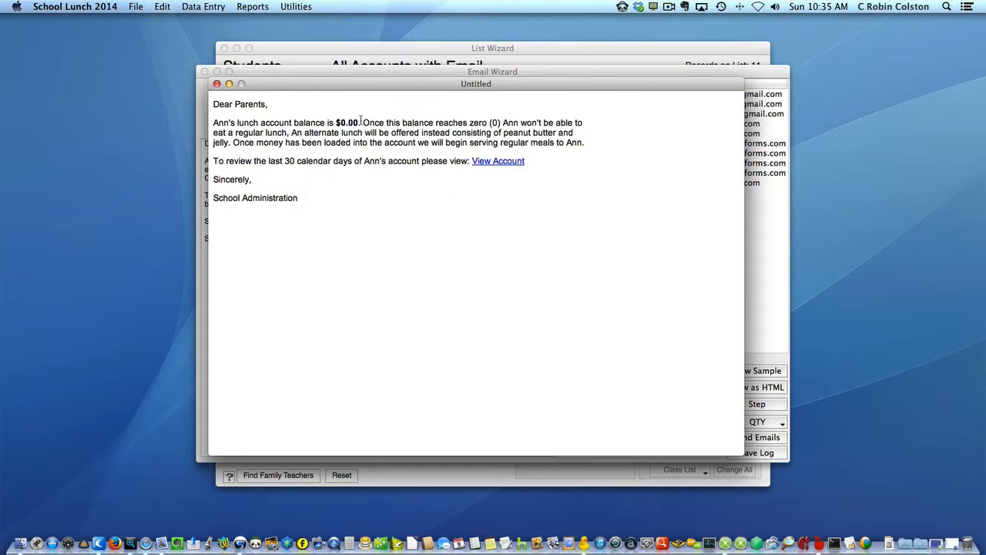
left_click(216, 84)
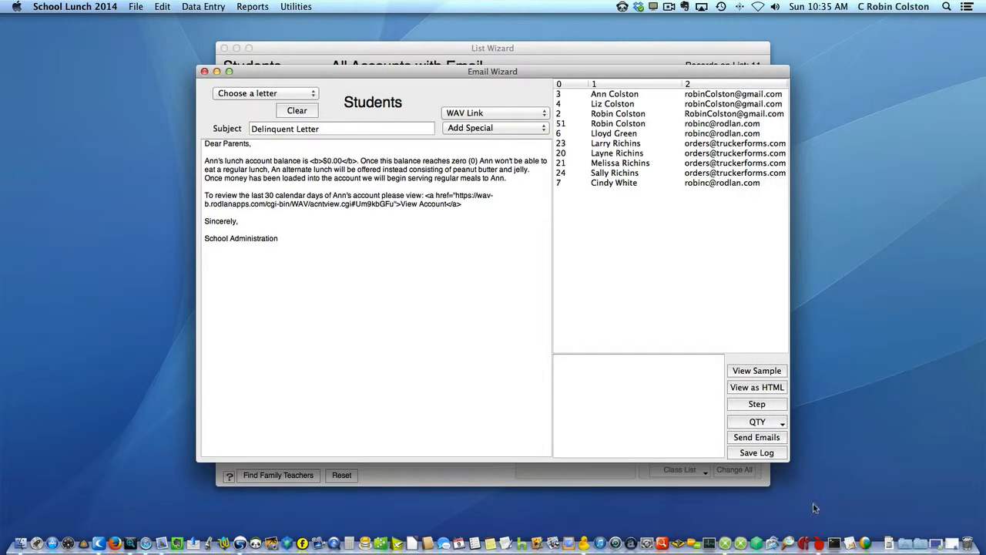
Step through the recipient list to check the merged letter for each student.
left_click(757, 404)
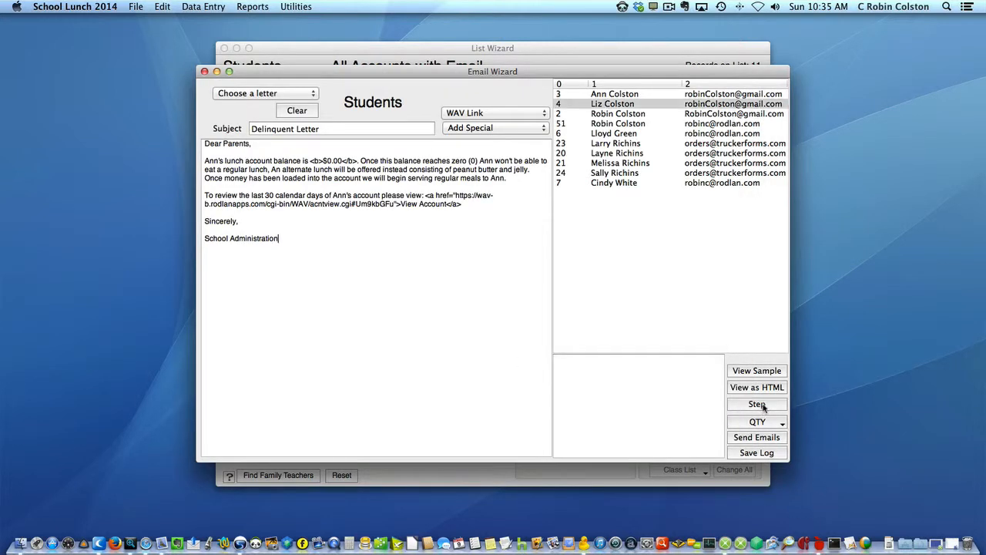
left_click(758, 404)
left_click(757, 405)
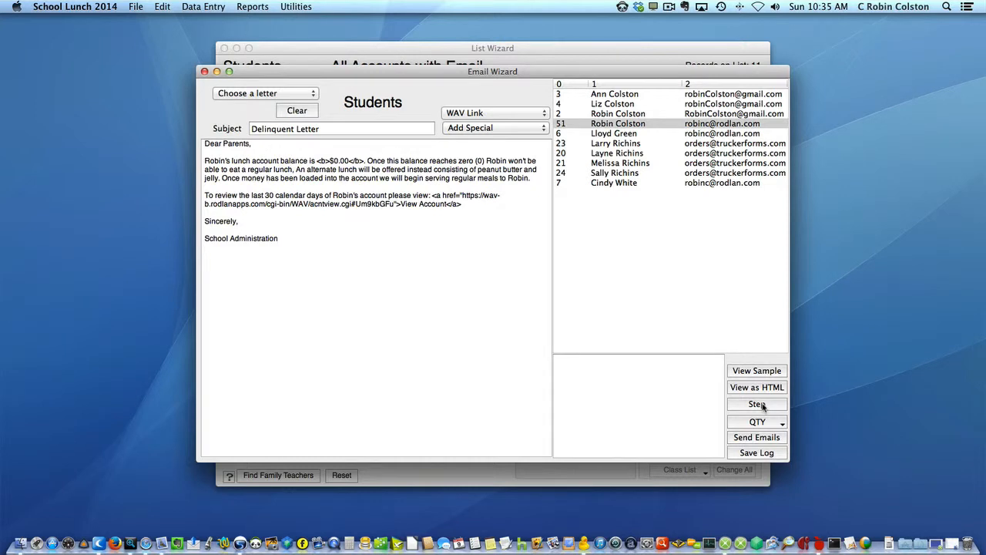
left_click(757, 405)
left_click(757, 404)
left_click(757, 405)
left_click(757, 404)
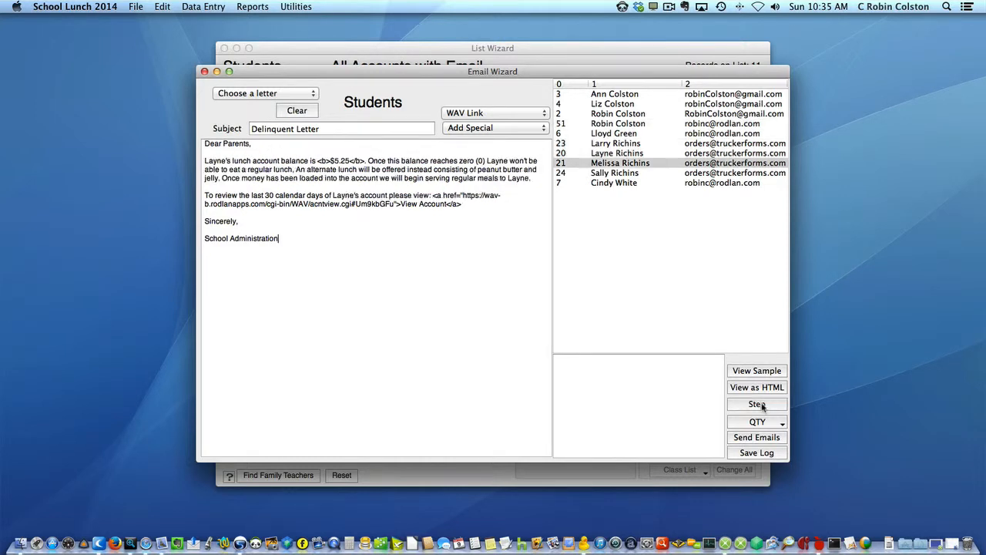
Check the merged letter for the remaining students down to the last recipient in the list.
left_click(758, 405)
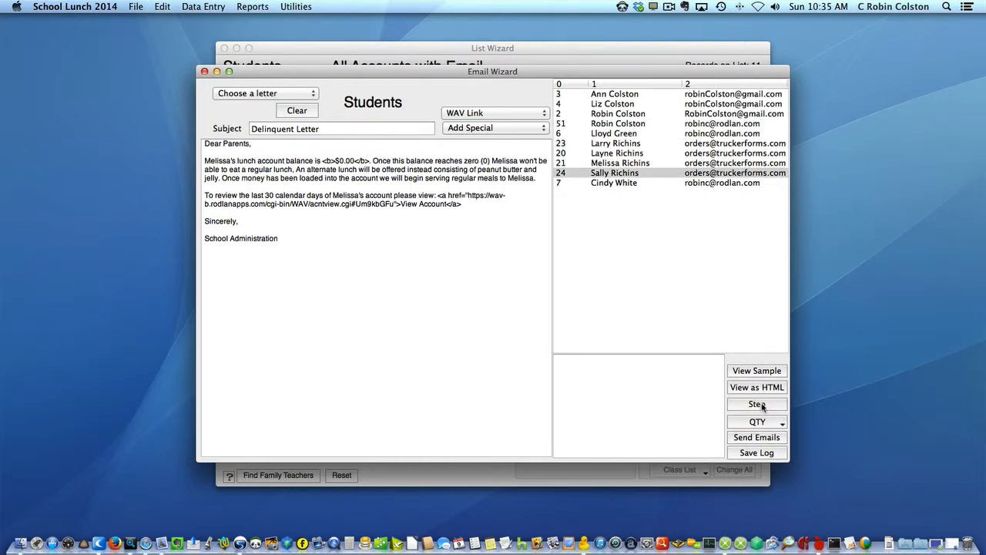
left_click(758, 405)
left_click(757, 405)
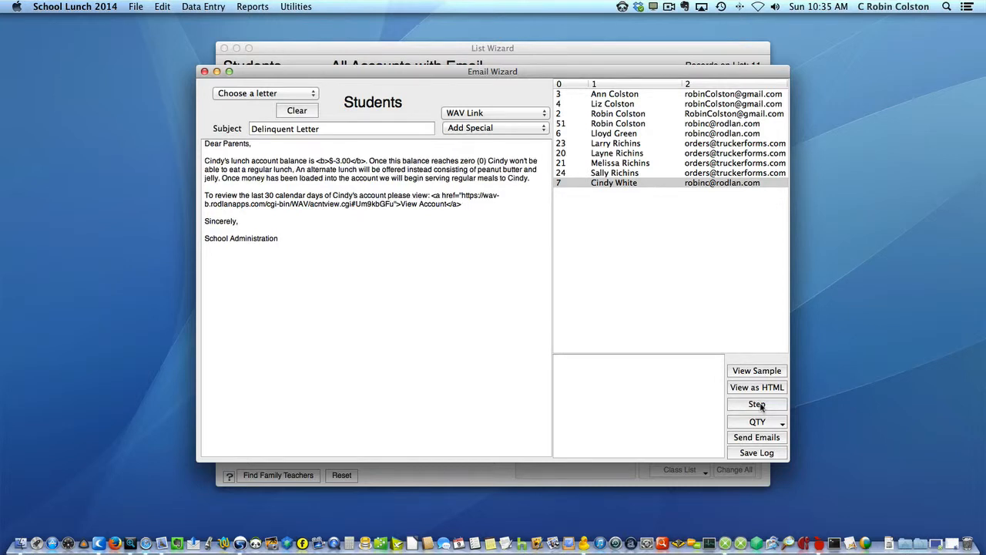
Reload the Delinquent Letter template and set the send quantity to 5 emails per batch.
left_click(291, 95)
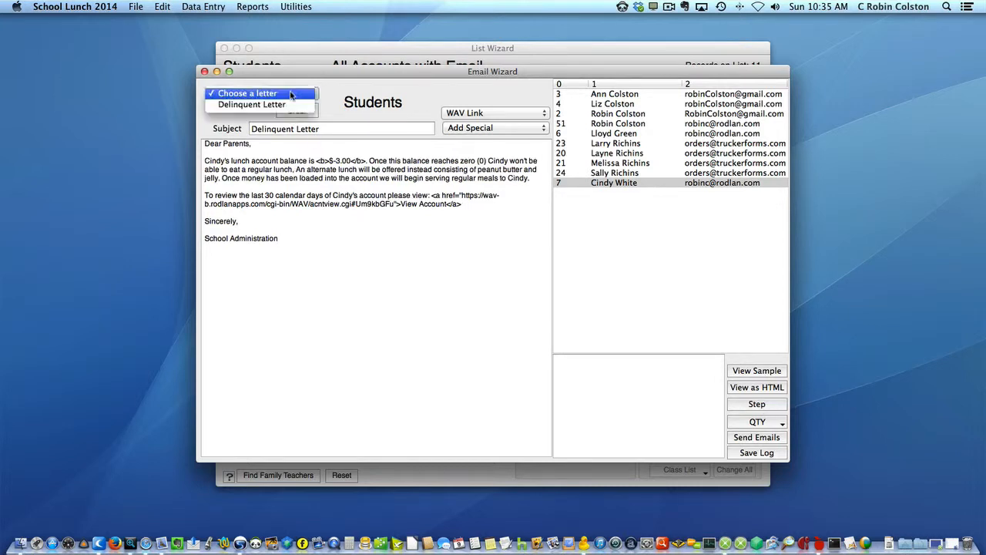
left_click(285, 107)
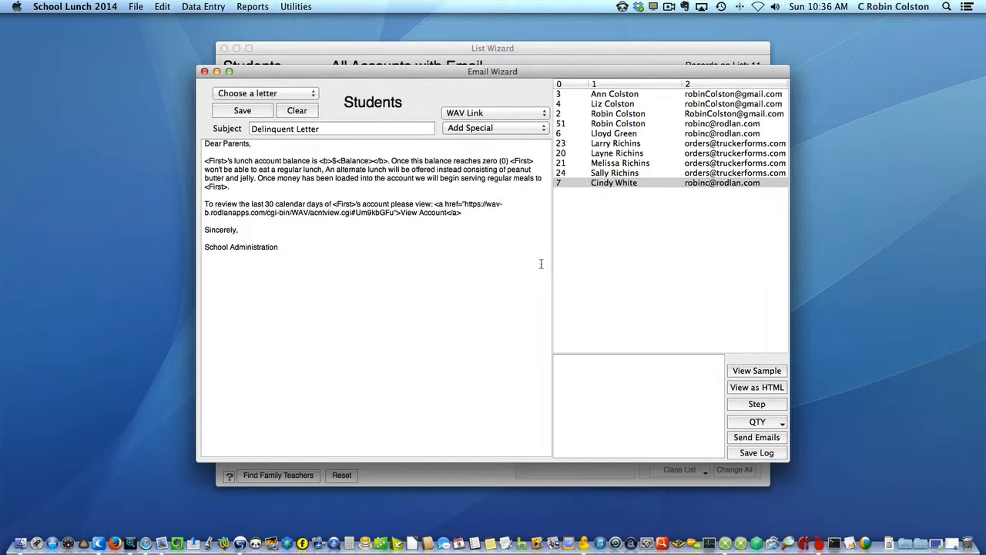
left_click(780, 423)
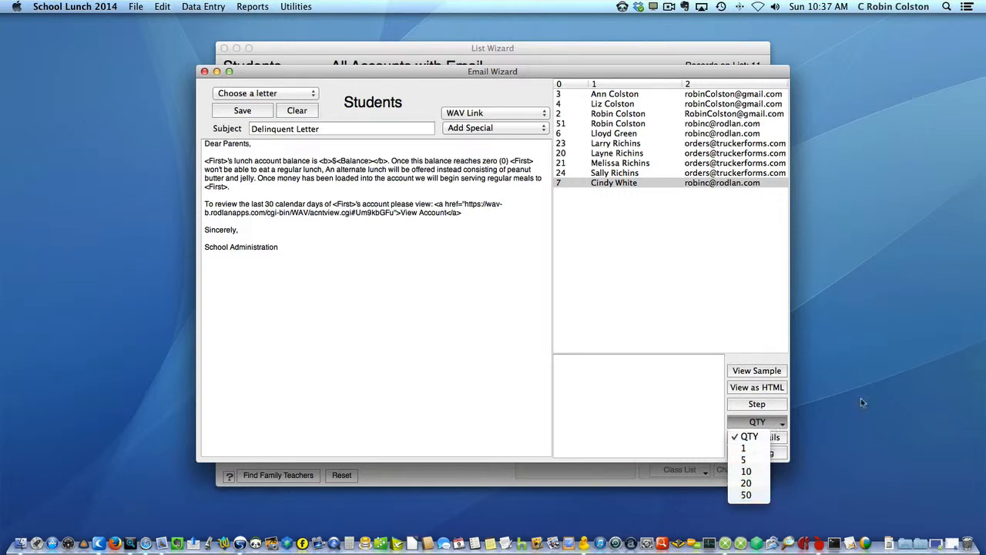
left_click(752, 436)
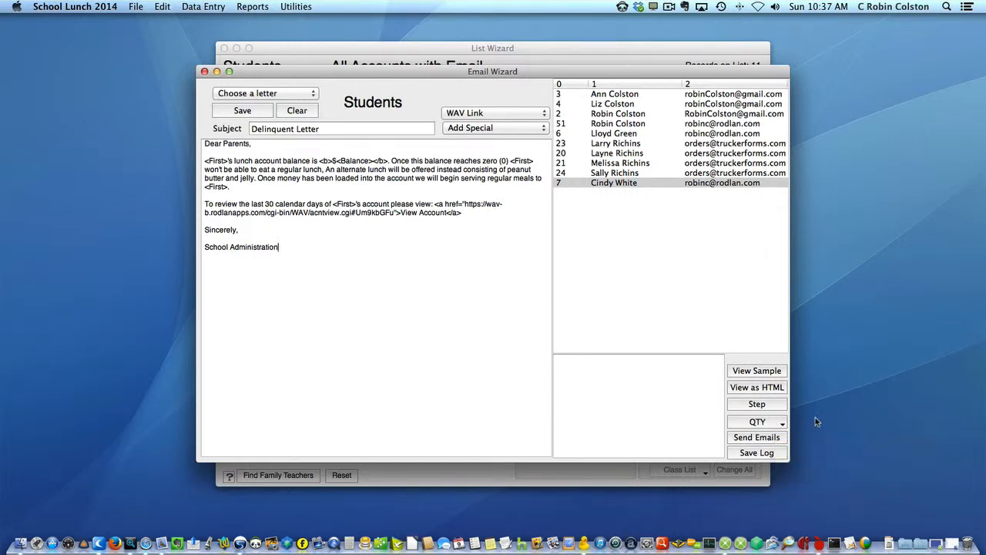
left_click(775, 422)
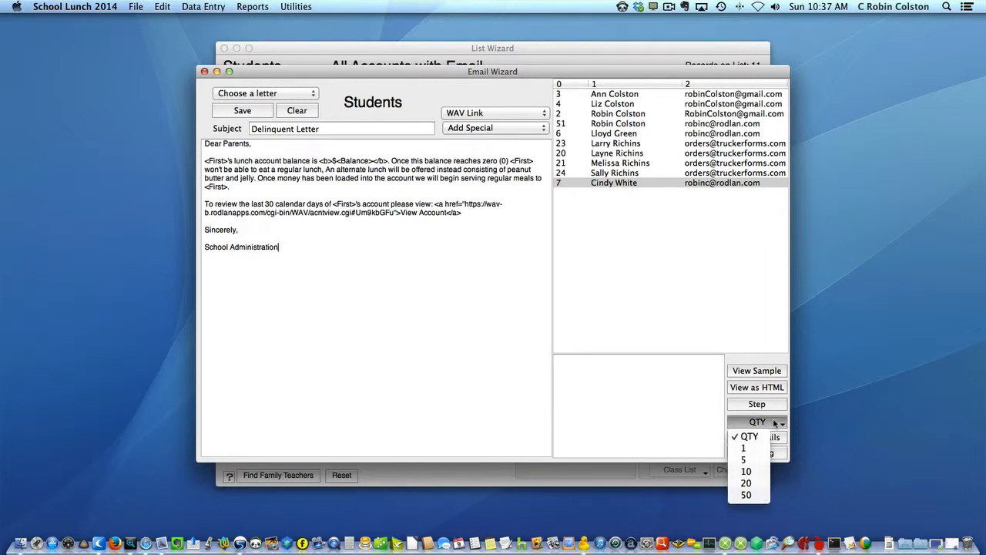
left_click(745, 460)
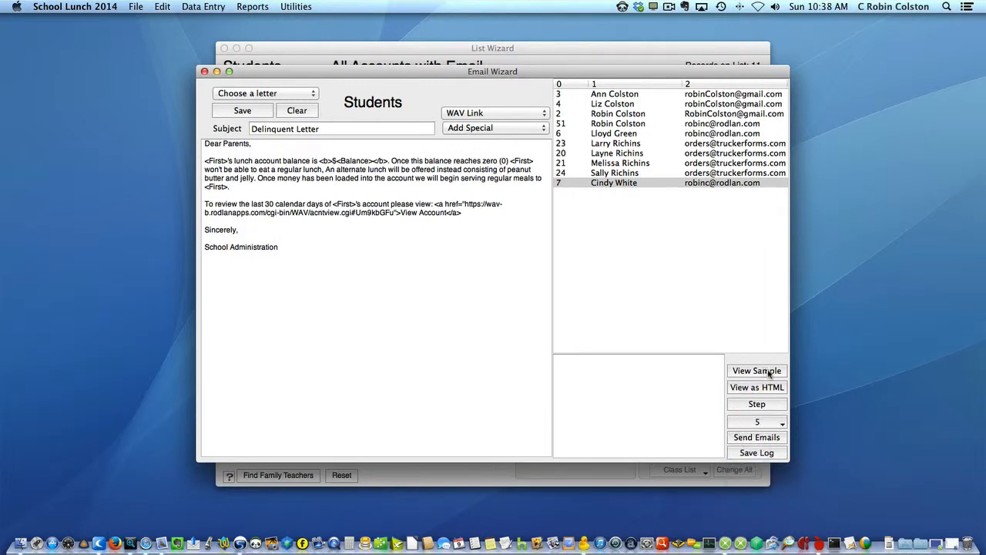
Send the Delinquent Letter to all listed recipients in two batches and review the sending log.
left_click(774, 438)
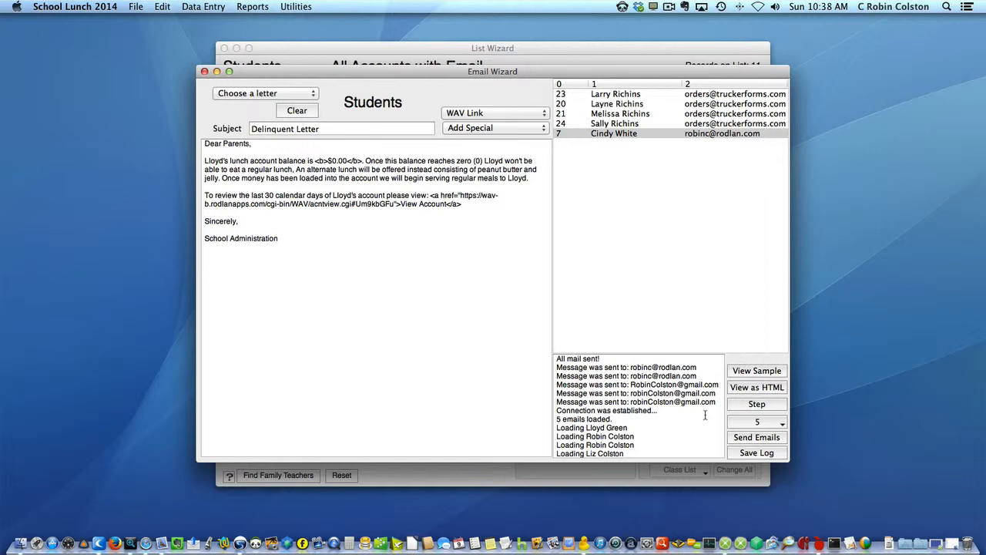
left_click(775, 437)
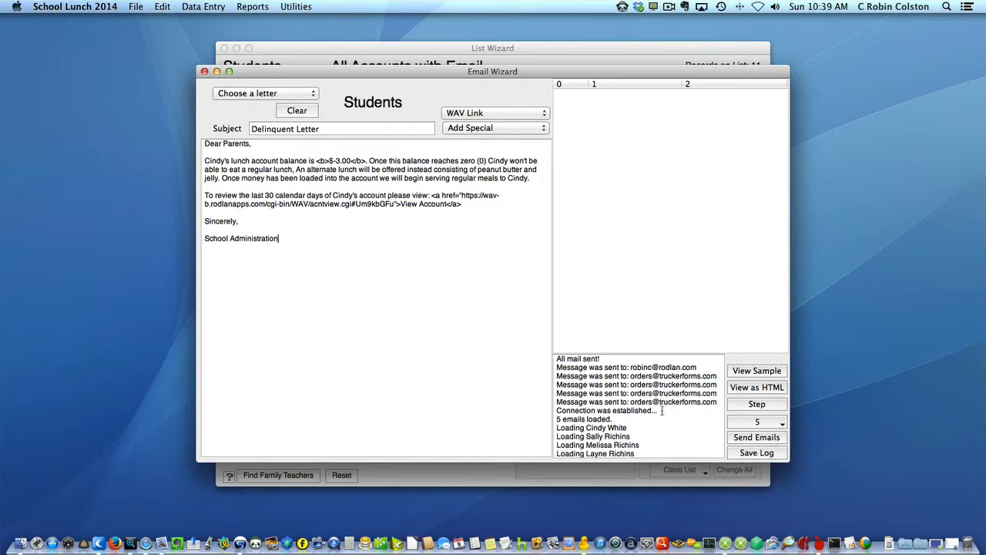
scroll(663, 410, "up", 1)
scroll(664, 409, "down", 10)
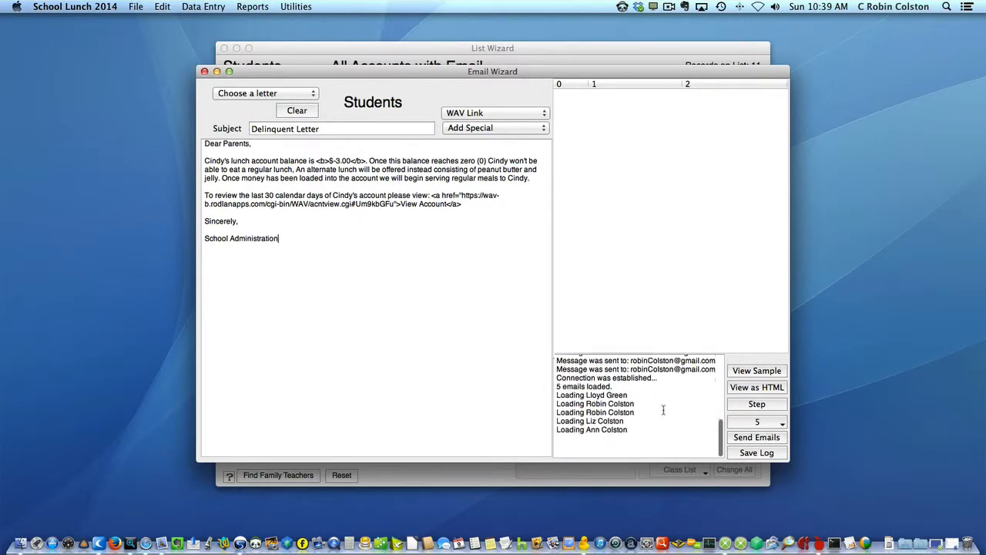
scroll(664, 410, "up", 10)
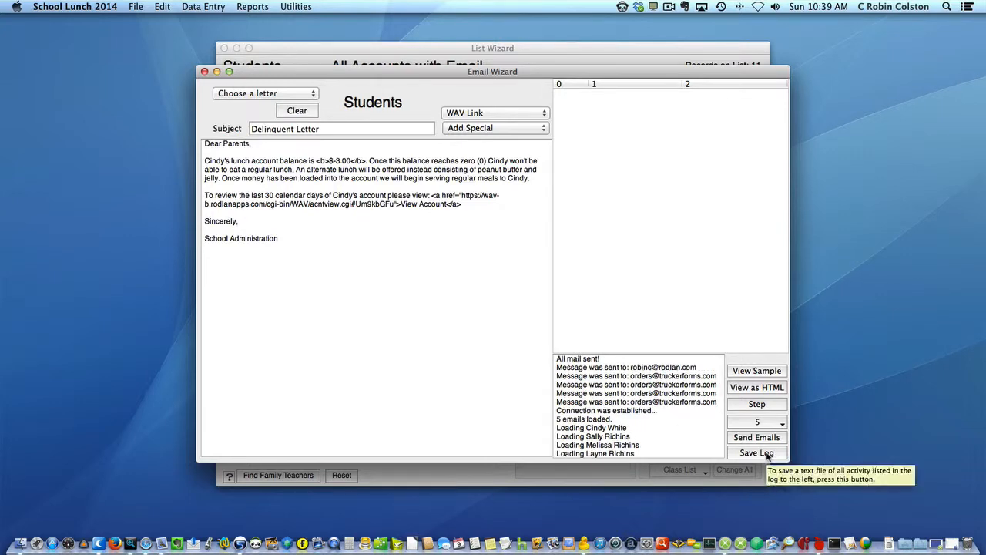
Save the sending log to the Desktop as Email Log.txt and open it in TextEdit to read through it.
left_click(757, 453)
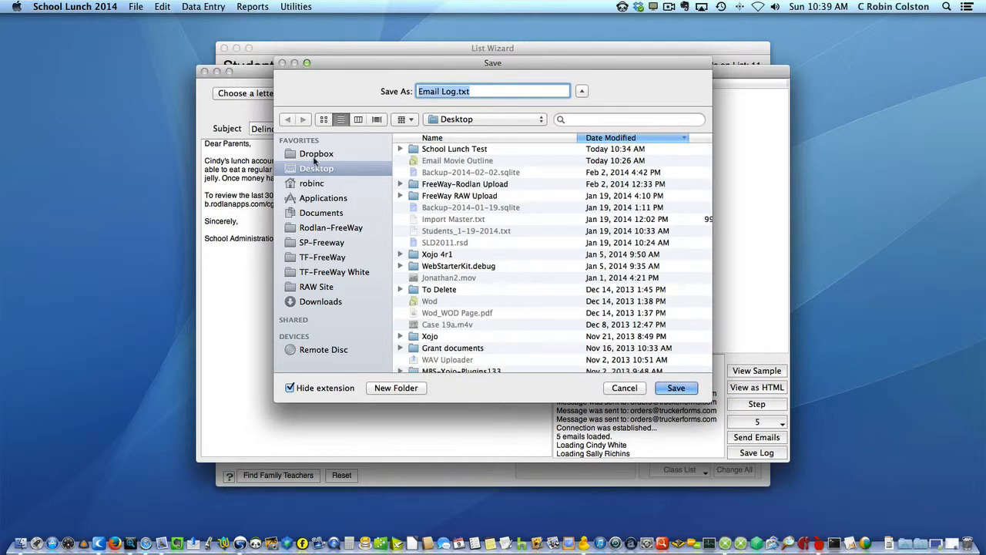
left_click(676, 388)
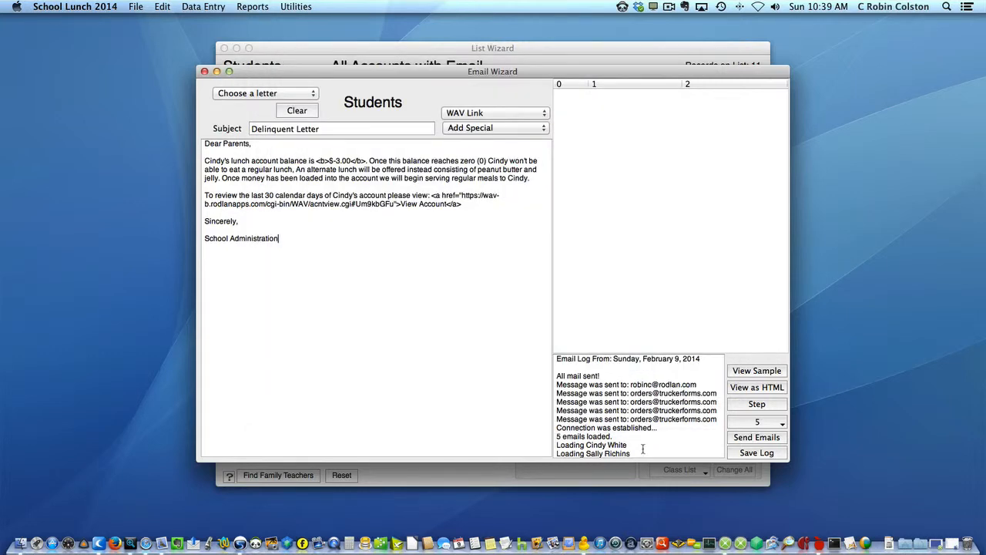
left_click(506, 544)
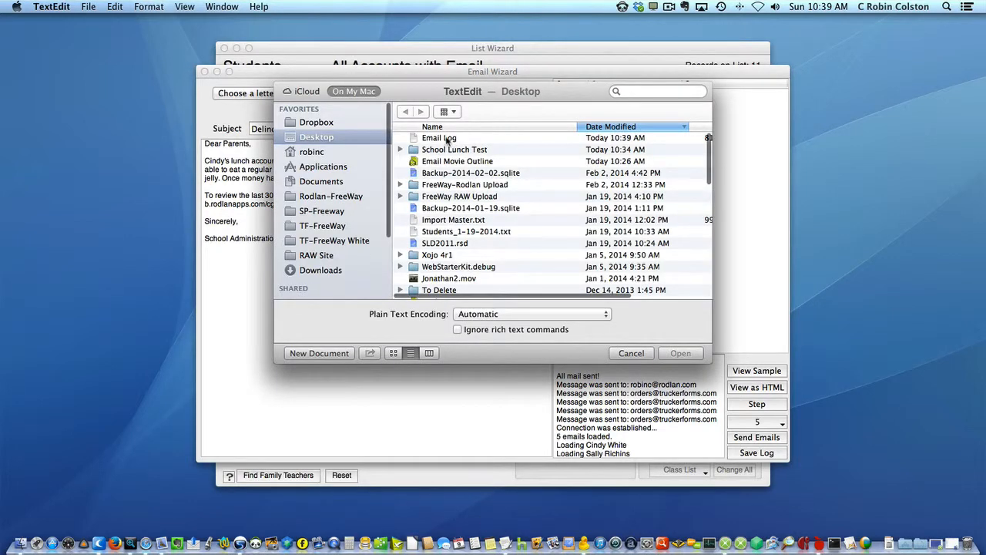
double_click(455, 138)
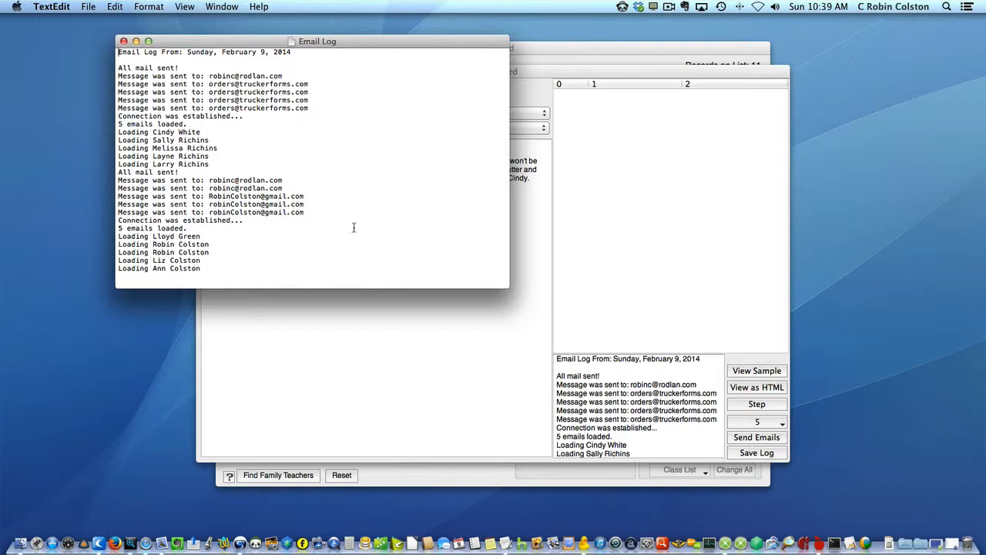
scroll(352, 228, "down", 1)
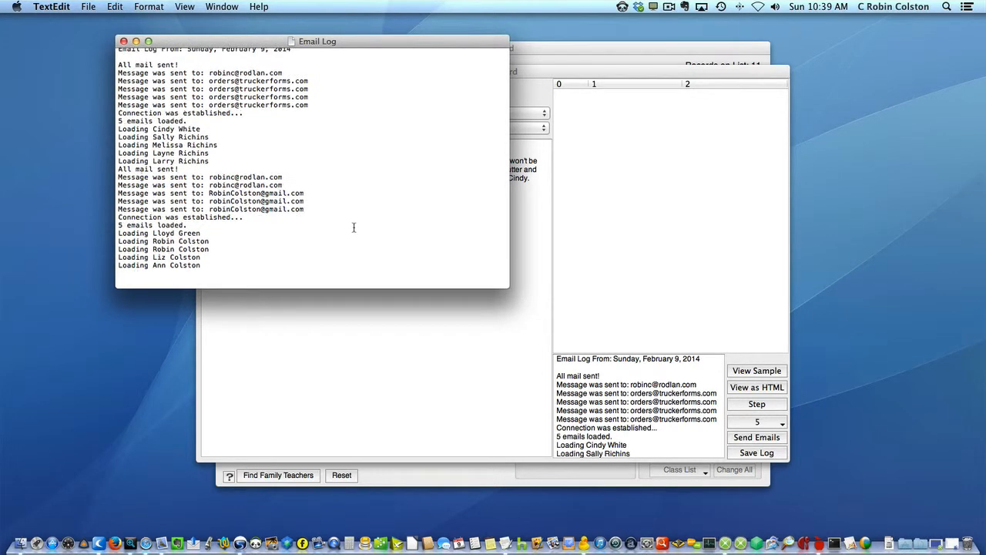
scroll(354, 227, "up", 1)
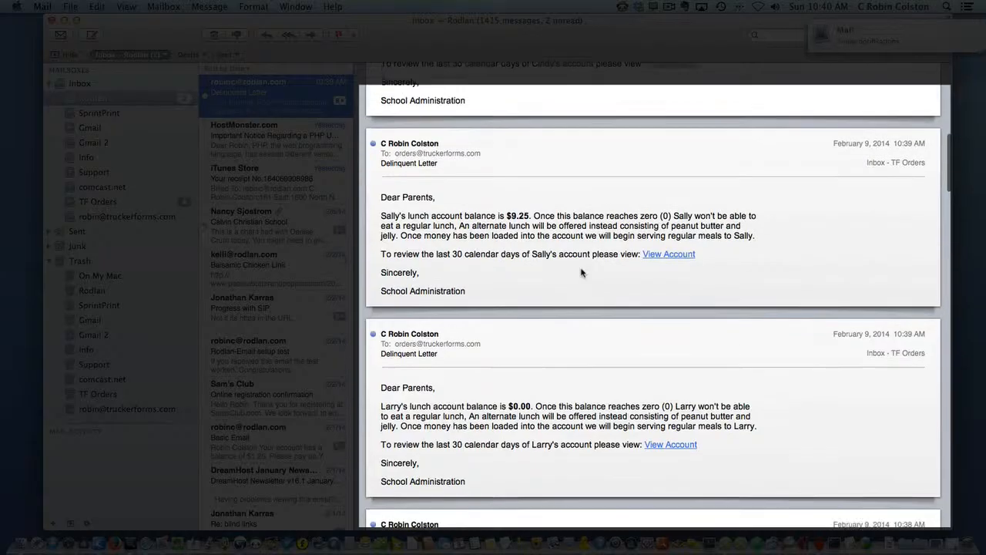
Read through the received Delinquent Letter emails in Mail and open the View Account link in the letter with the $5.25 balance.
scroll(583, 270, "down", 5)
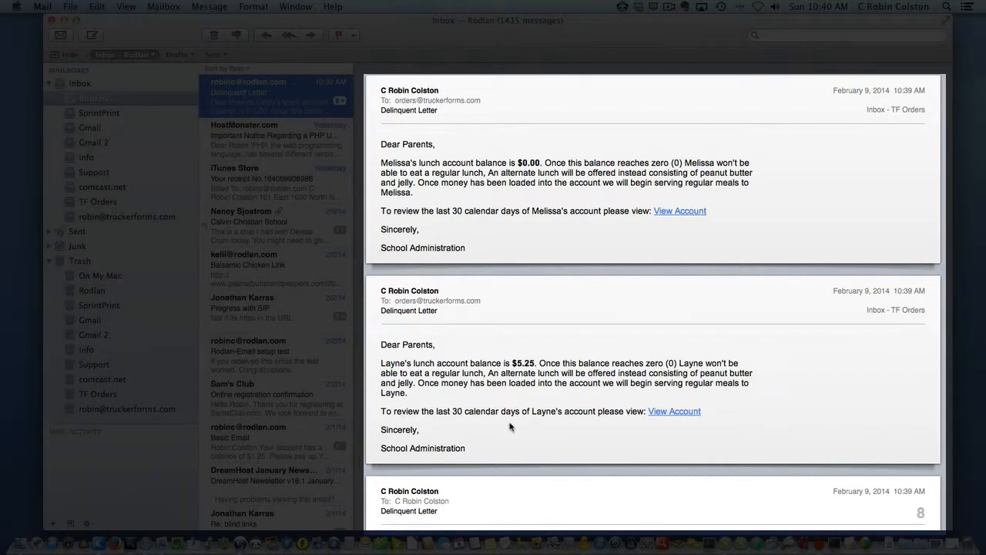
left_click(672, 410)
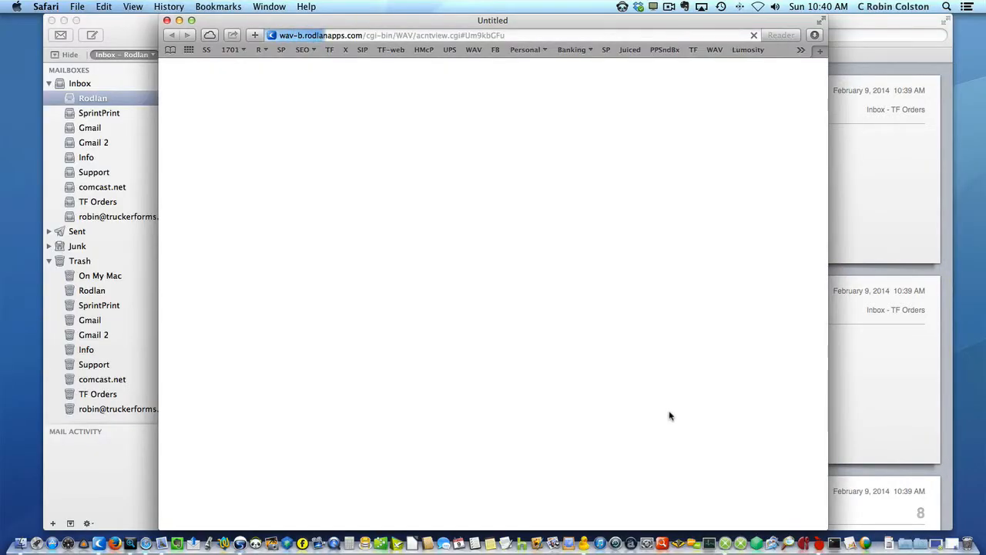